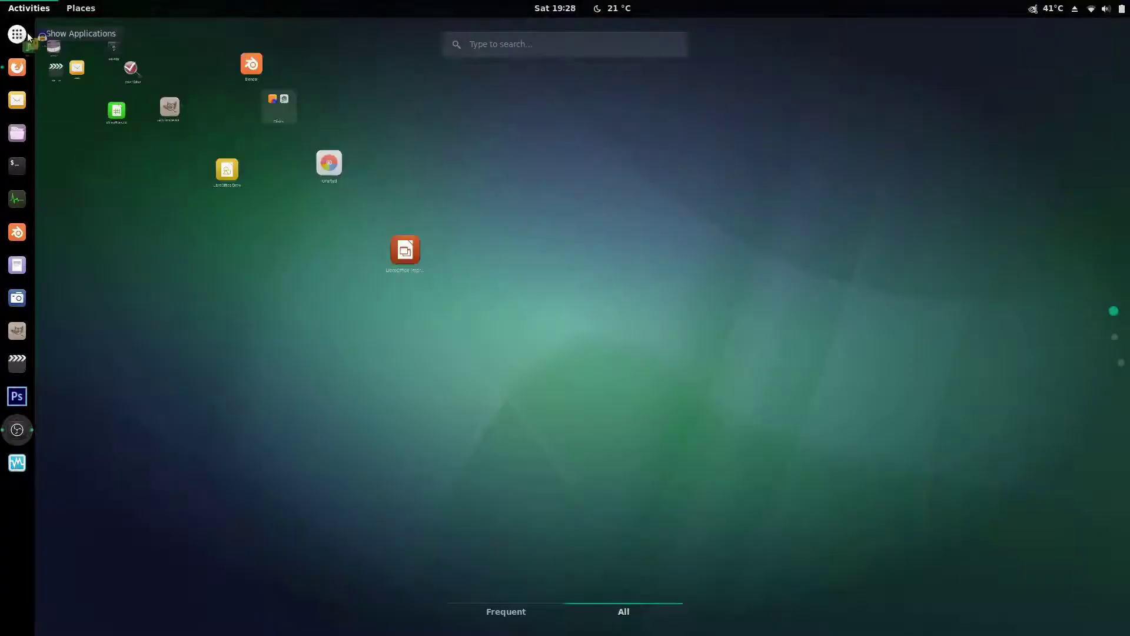
scroll(534, 305, down, 1)
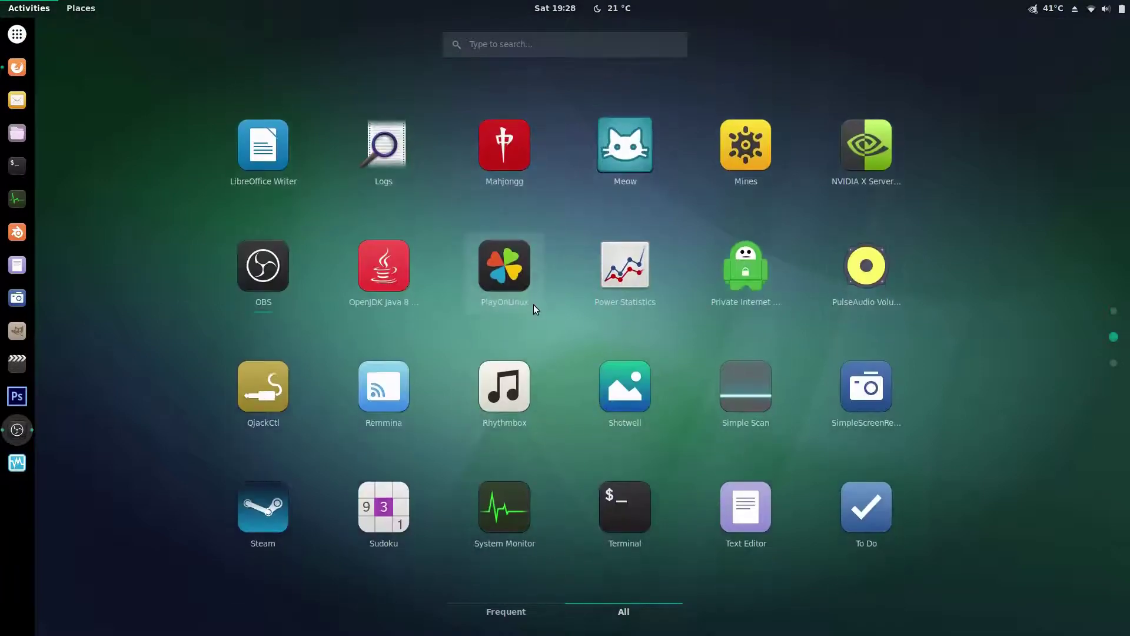
scroll(534, 305, down, 1)
scroll(534, 309, up, 2)
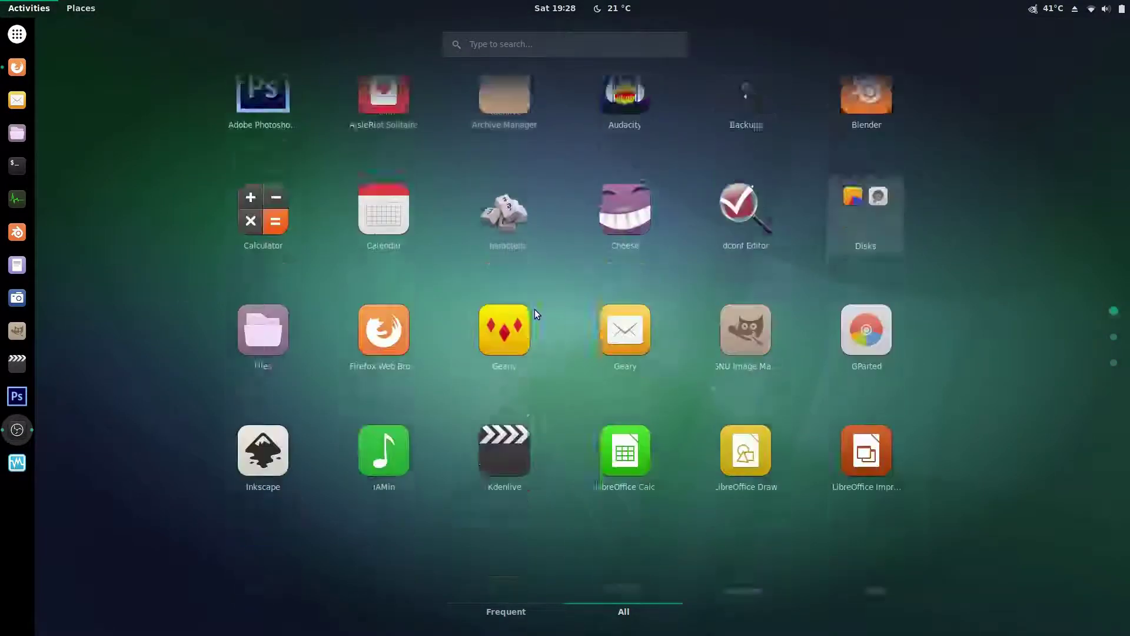
Switch to the Meow page in Firefox and save the Ubuntu package meow_1.0_all.deb
click(535, 309)
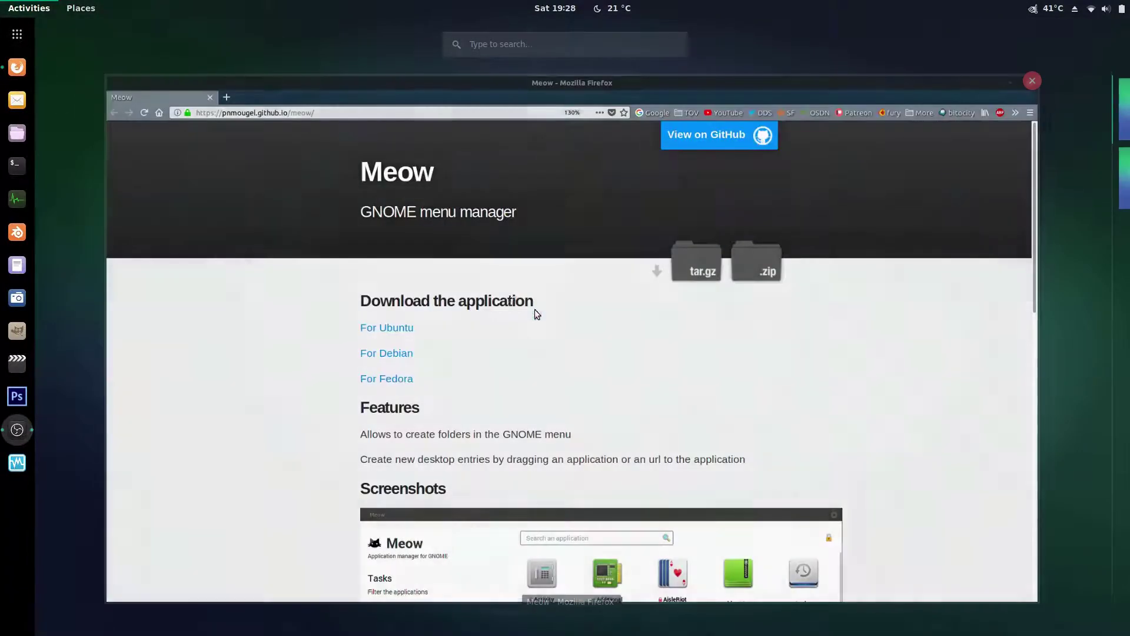
click(493, 290)
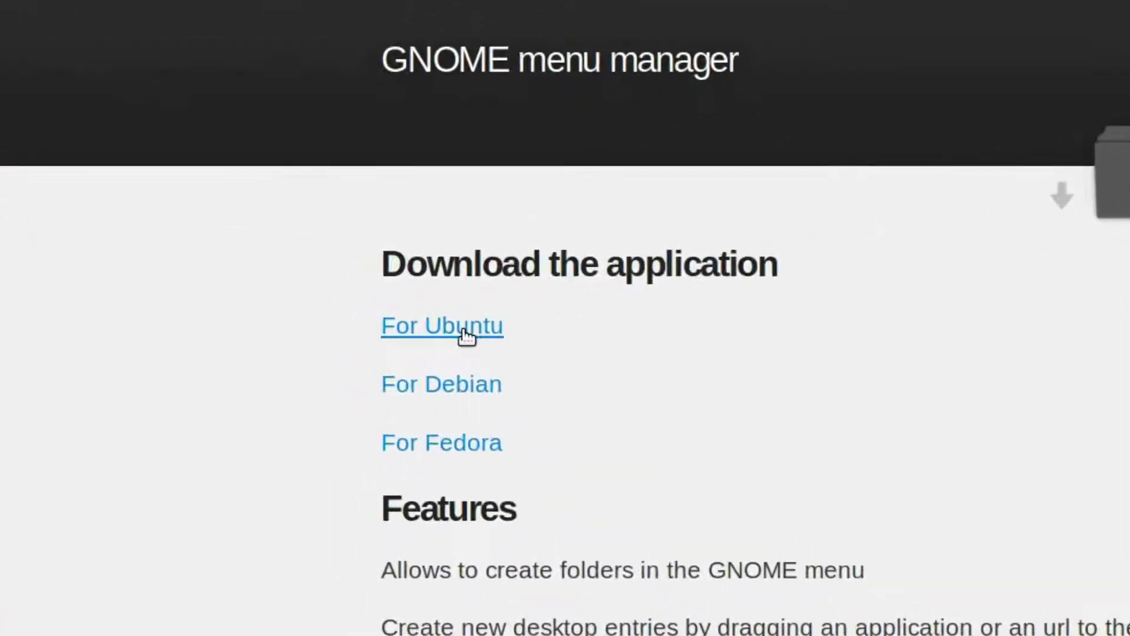
click(376, 317)
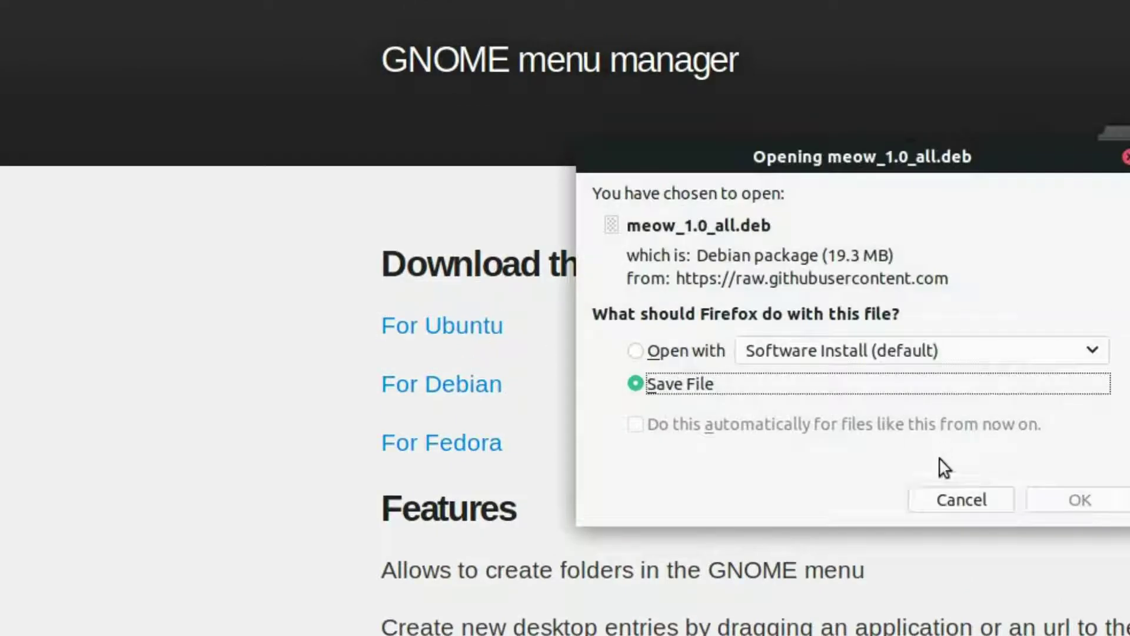
click(1080, 500)
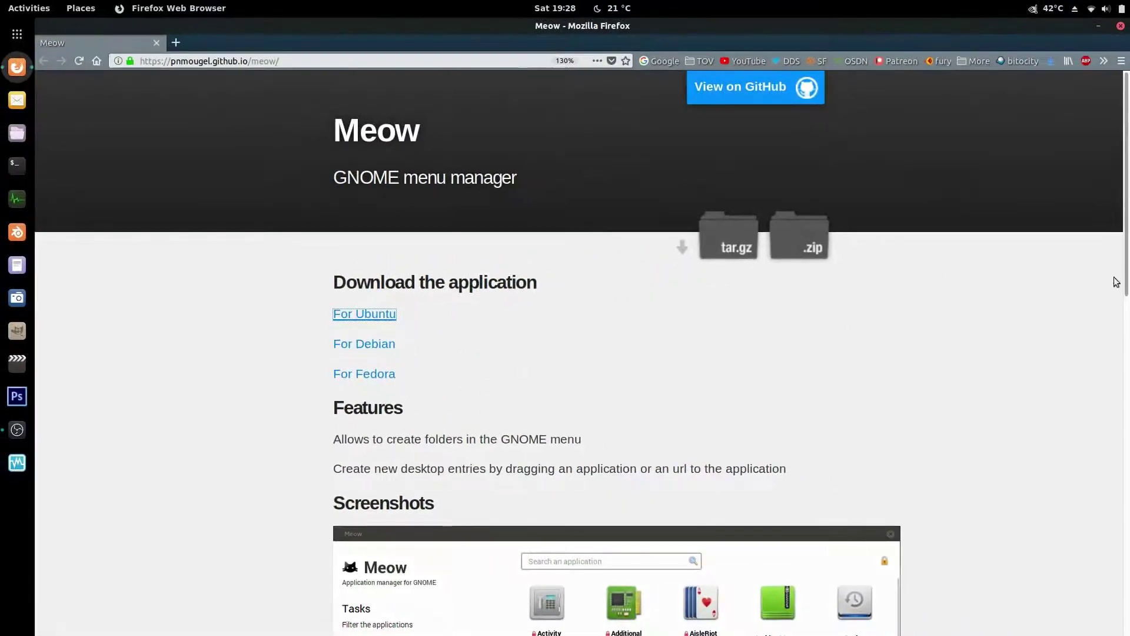
Minimise Firefox and open a terminal in the Downloads folder
drag(1125, 186, 1128, 529)
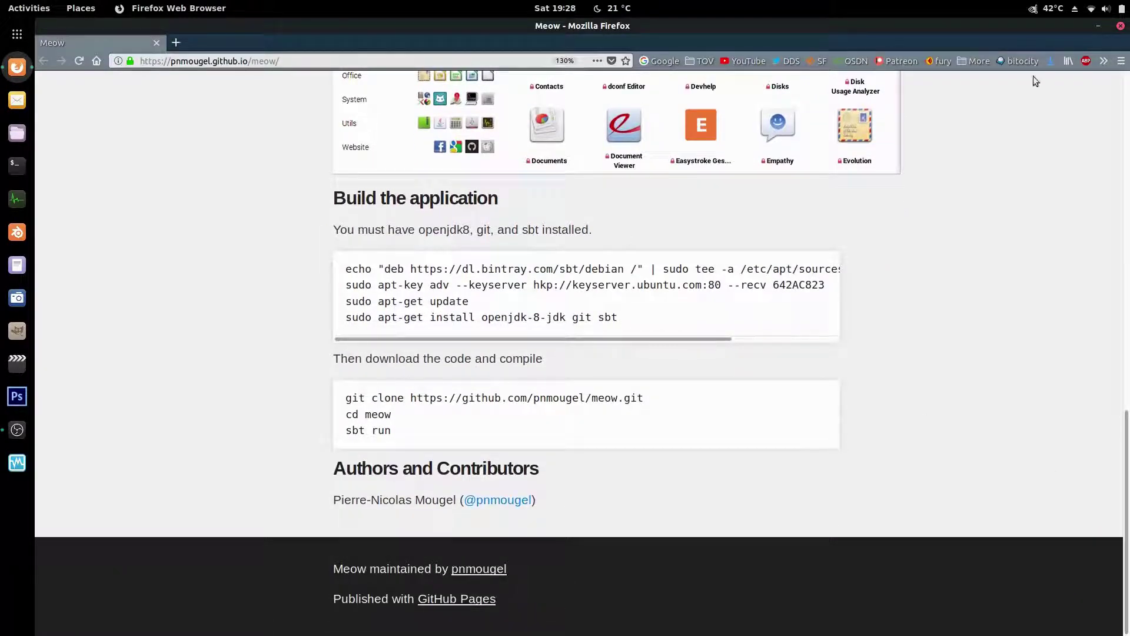
click(1098, 26)
right_click(561, 255)
click(614, 338)
drag(216, 32, 315, 109)
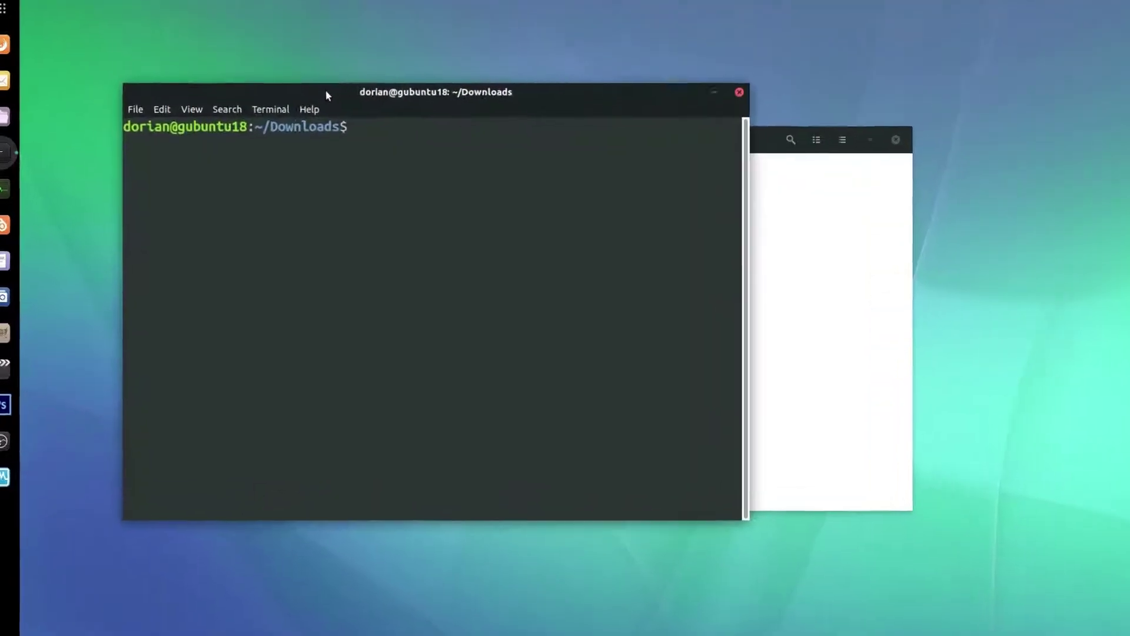
Run sudo apt install ./meow_1.0_all.deb in the terminal and enter the account password
text(sudo )
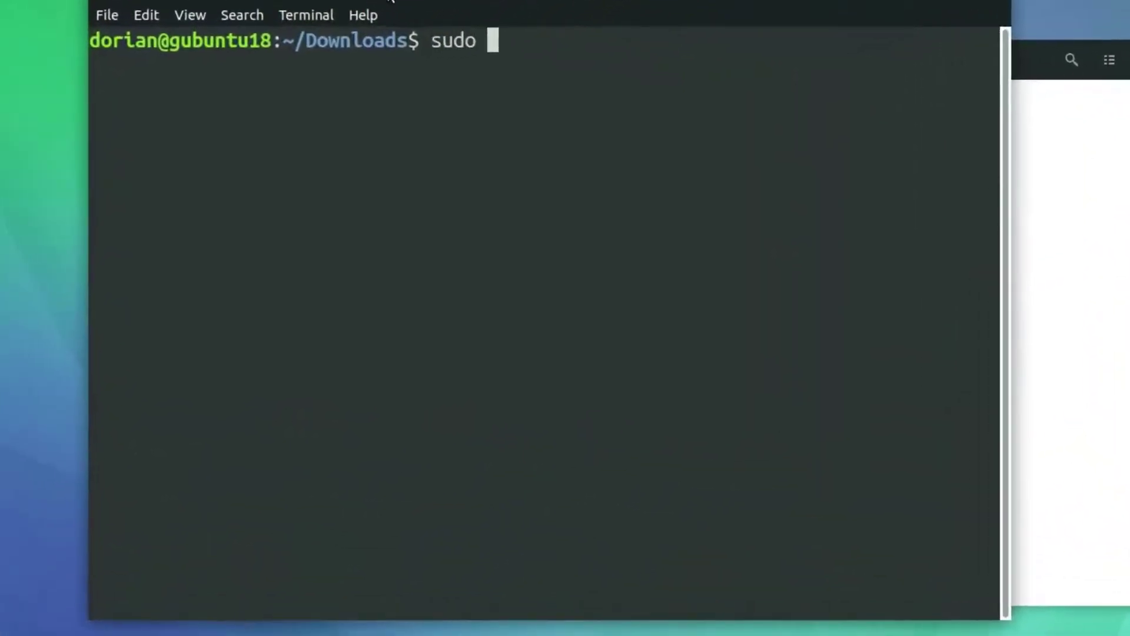
text(apt install)
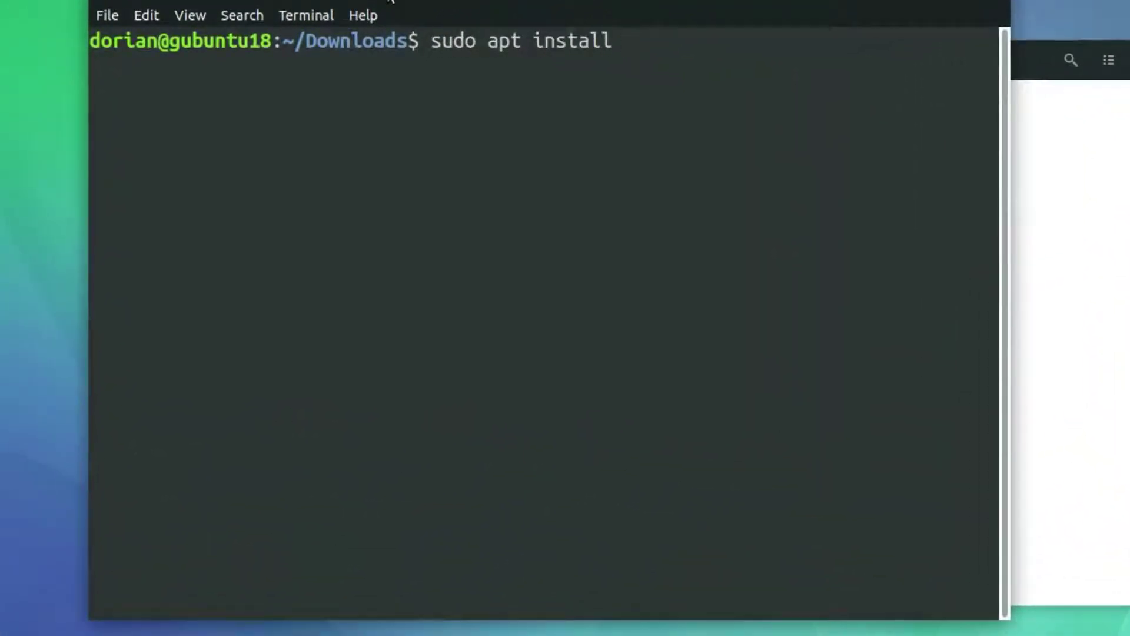
text( ./)
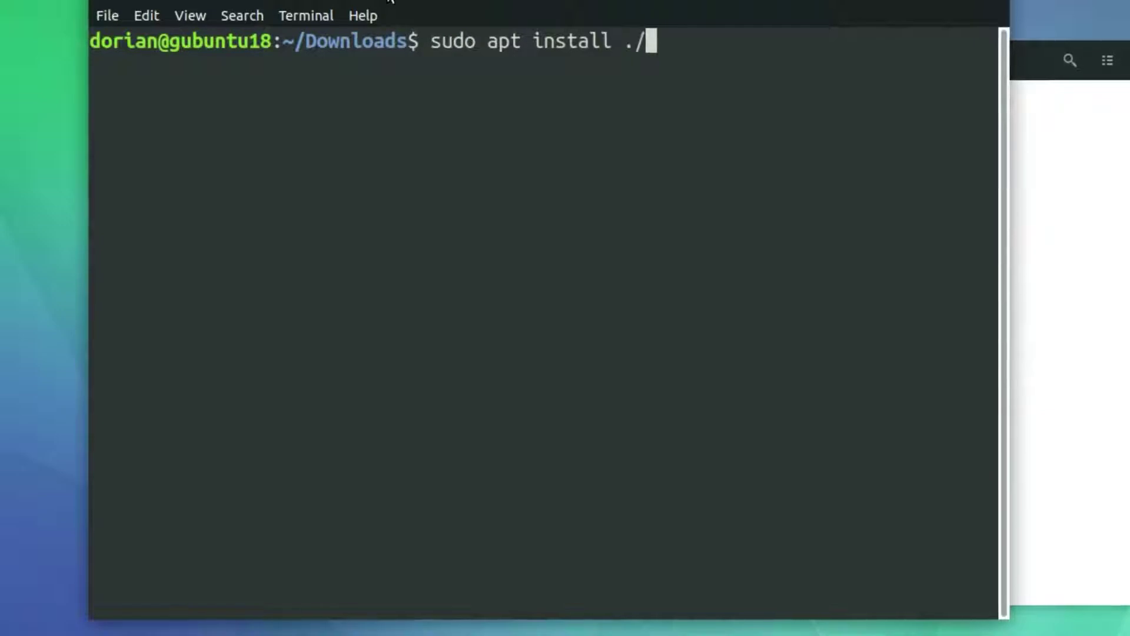
click(1038, 47)
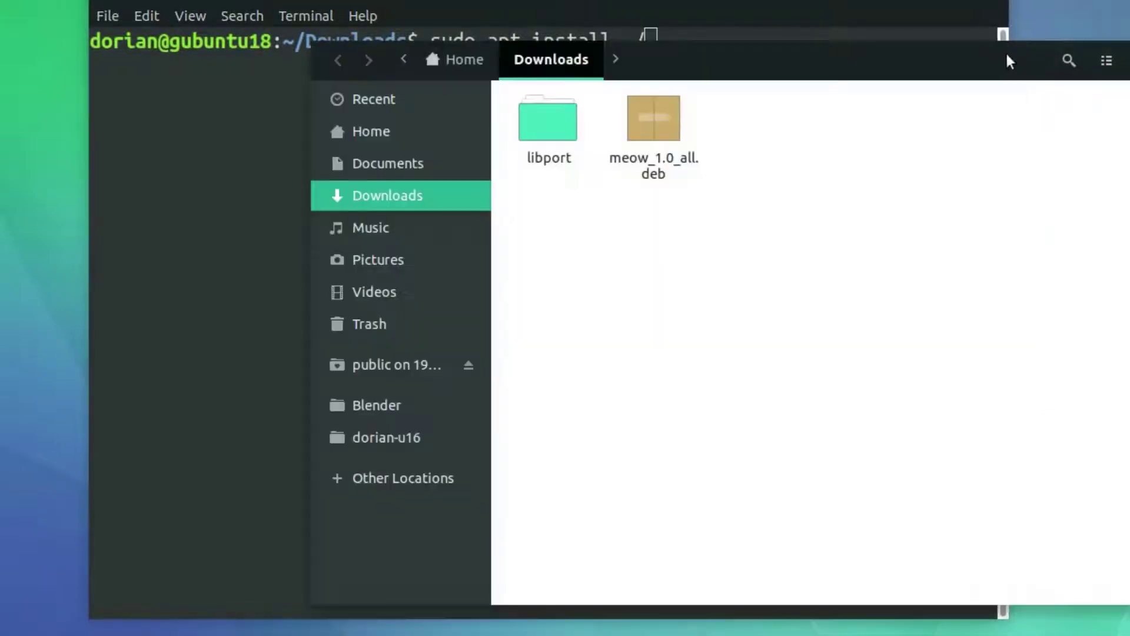
drag(647, 57, 1083, 208)
click(772, 112)
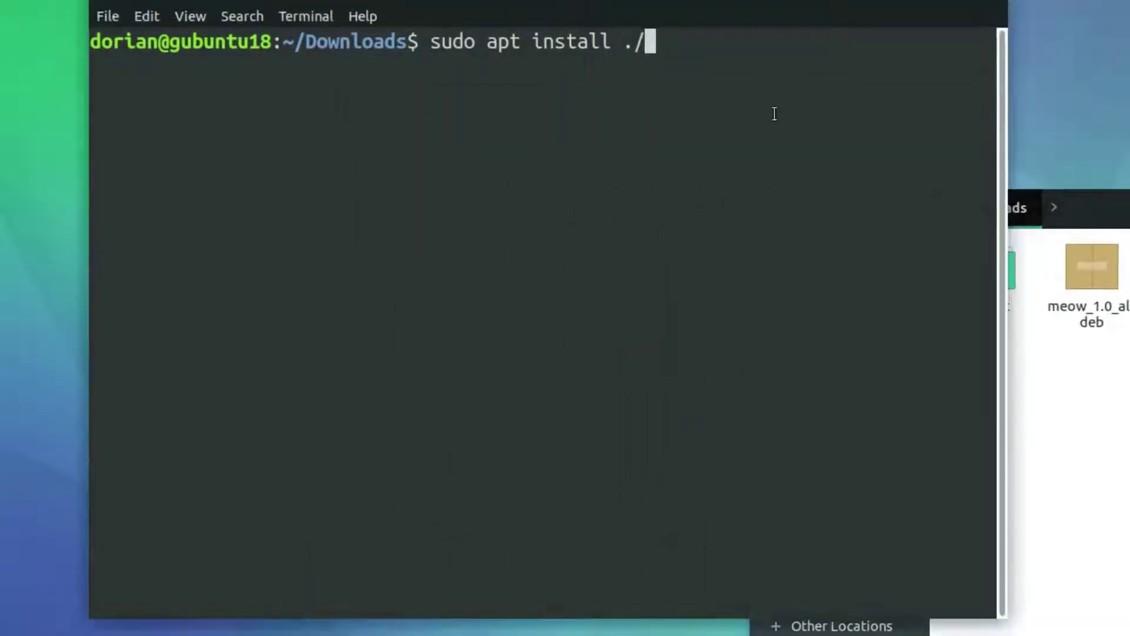
text(meo)
key(Tab)
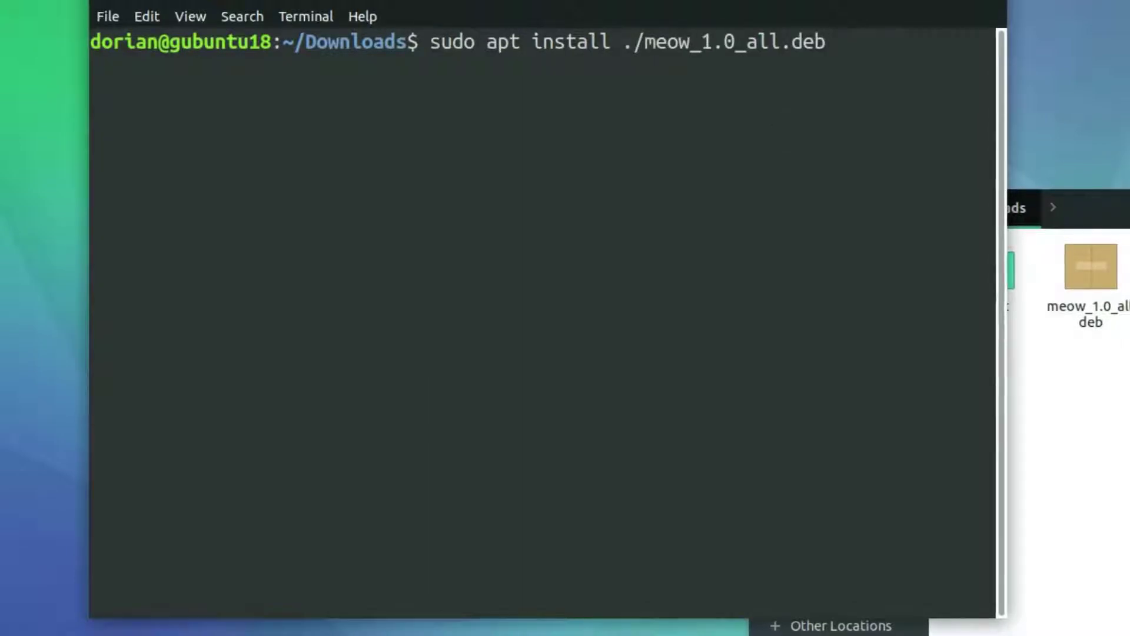
key(Return)
key(Return)
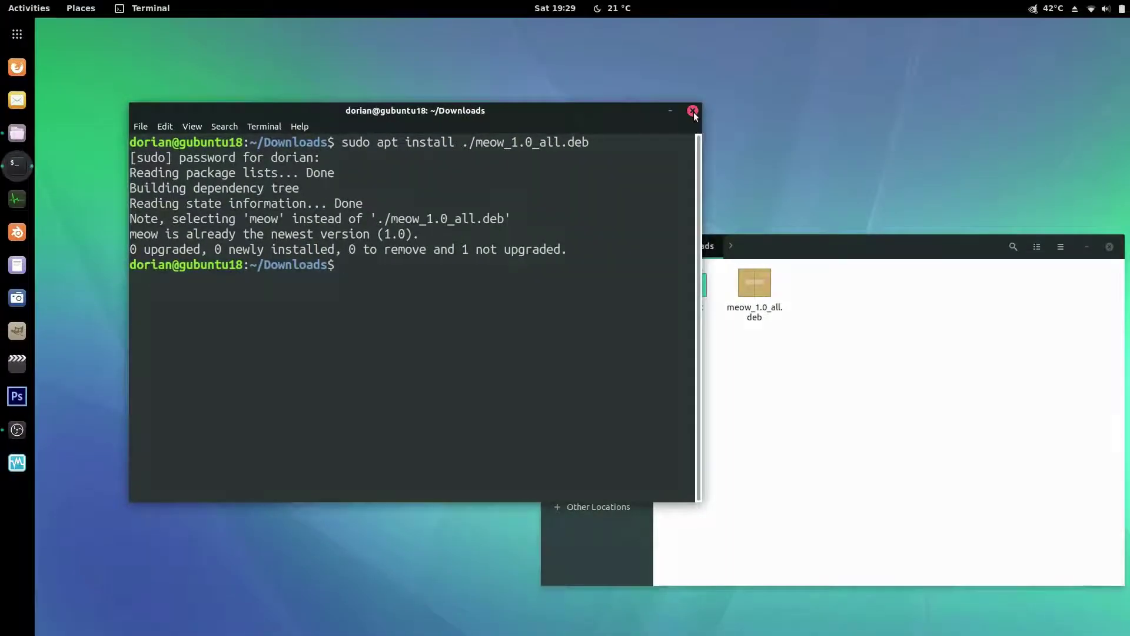
Close the terminal and the file manager, and launch Meow from the applications overview
click(693, 112)
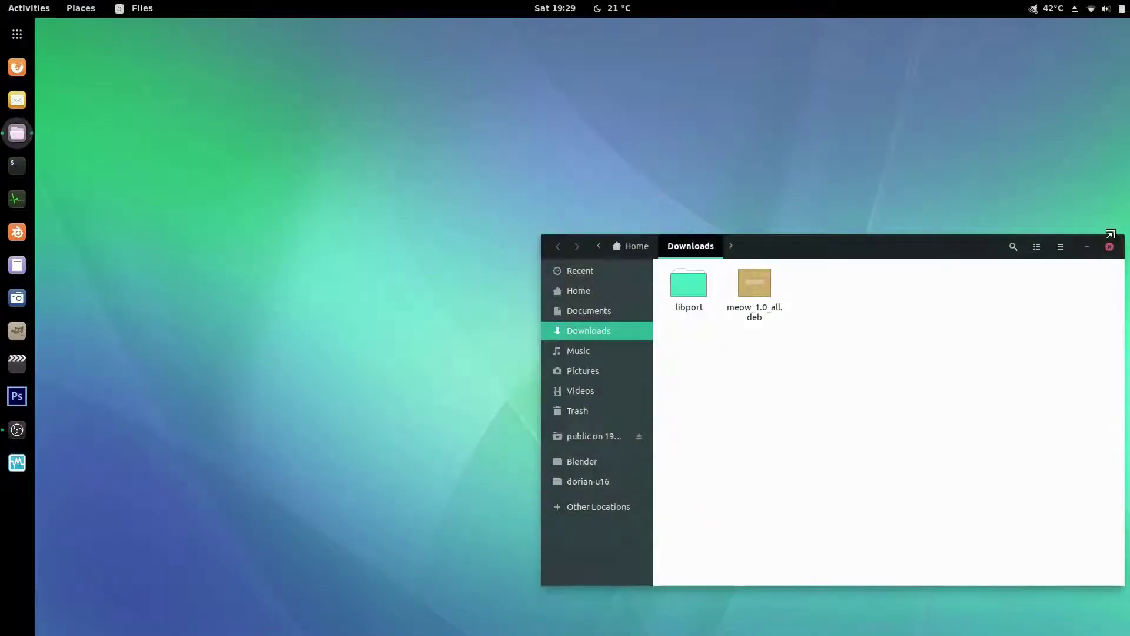
click(1110, 247)
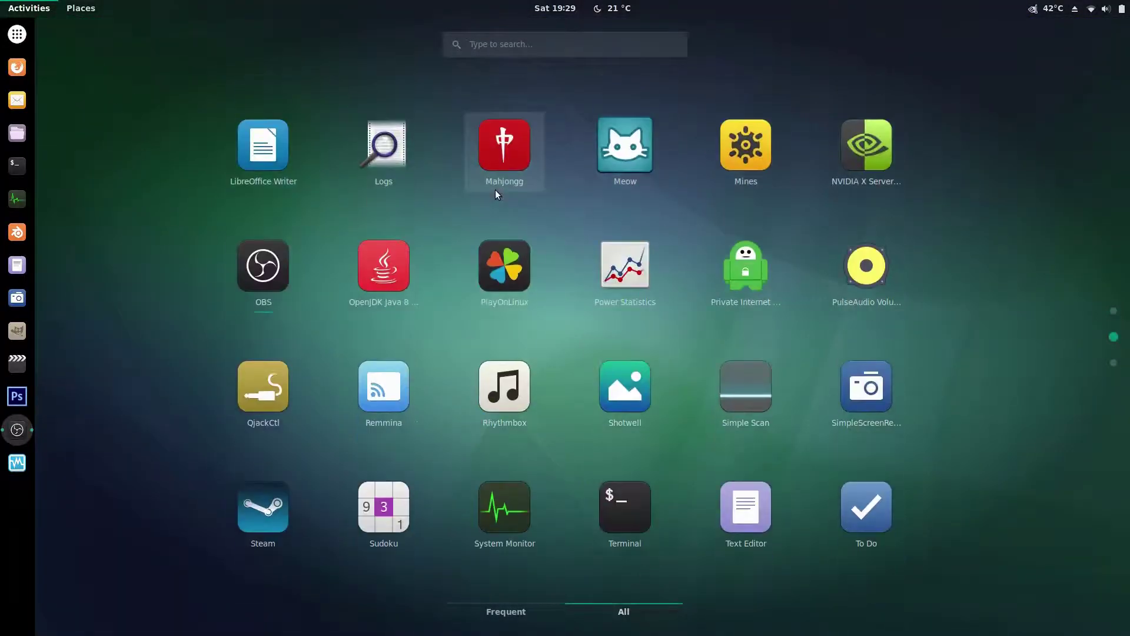
click(631, 160)
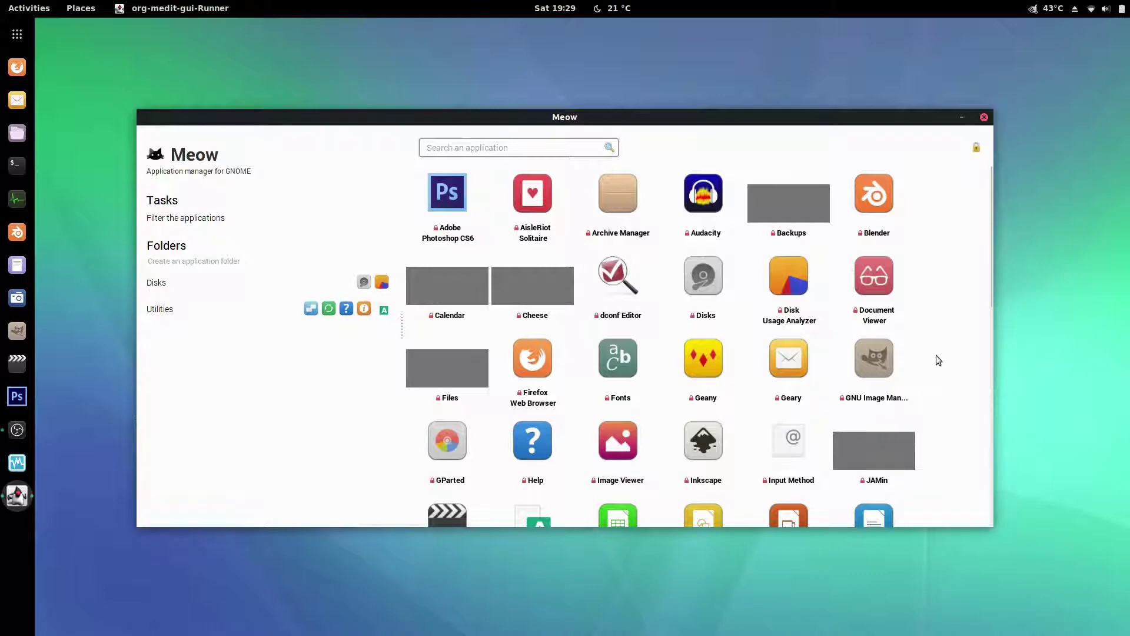
Expand the Disks folder in Meow and create a new application folder named Games
scroll(937, 347, down, 10)
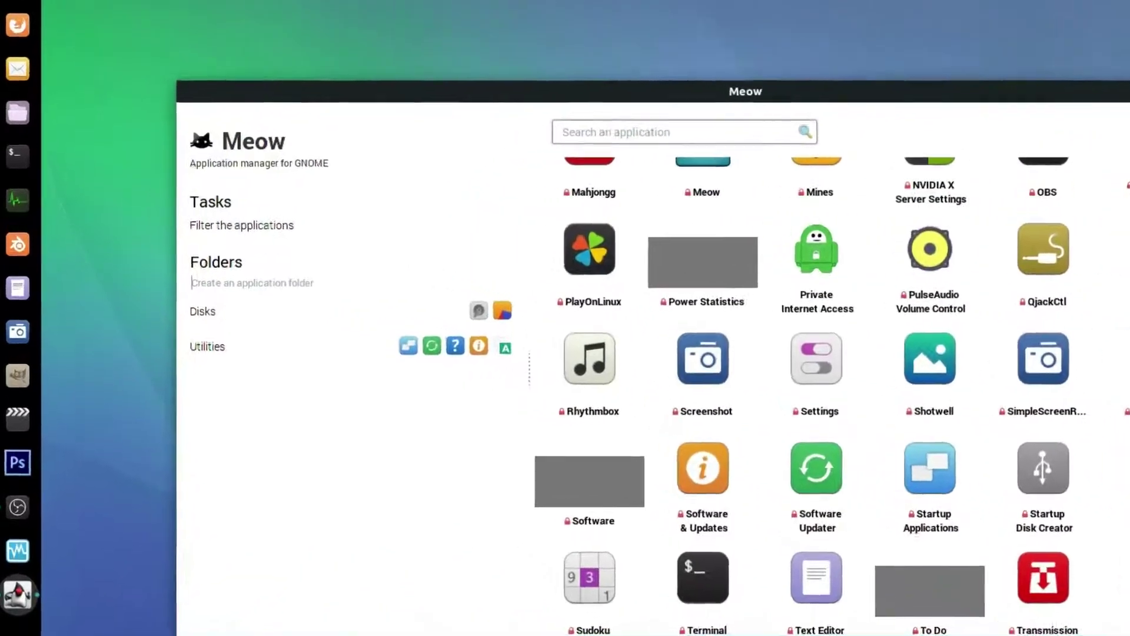
scroll(936, 347, up, 10)
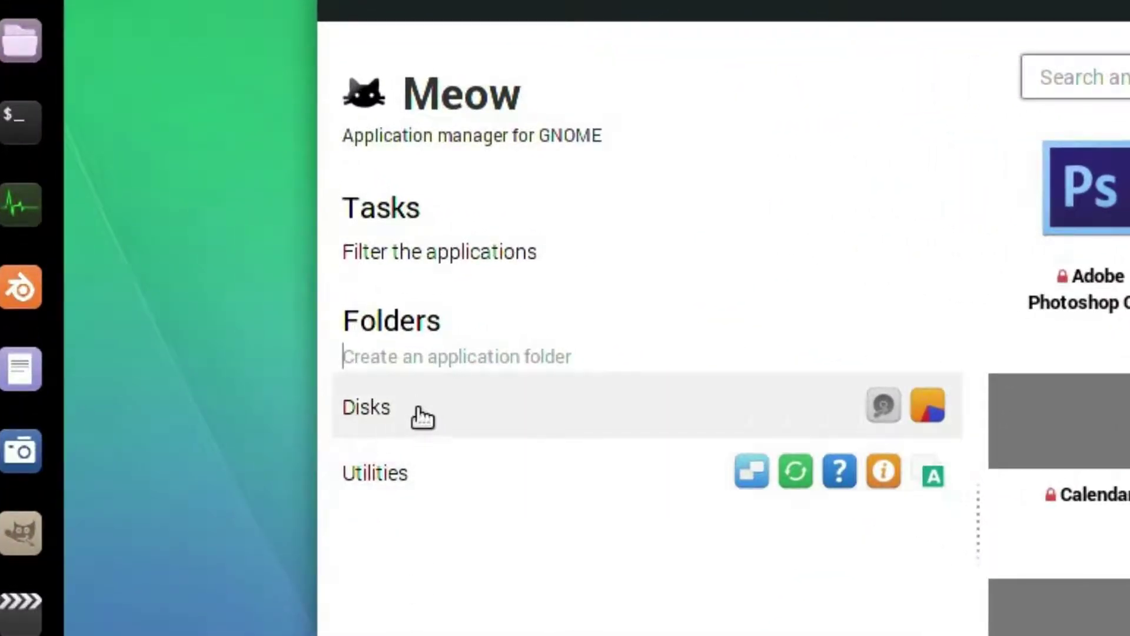
click(422, 416)
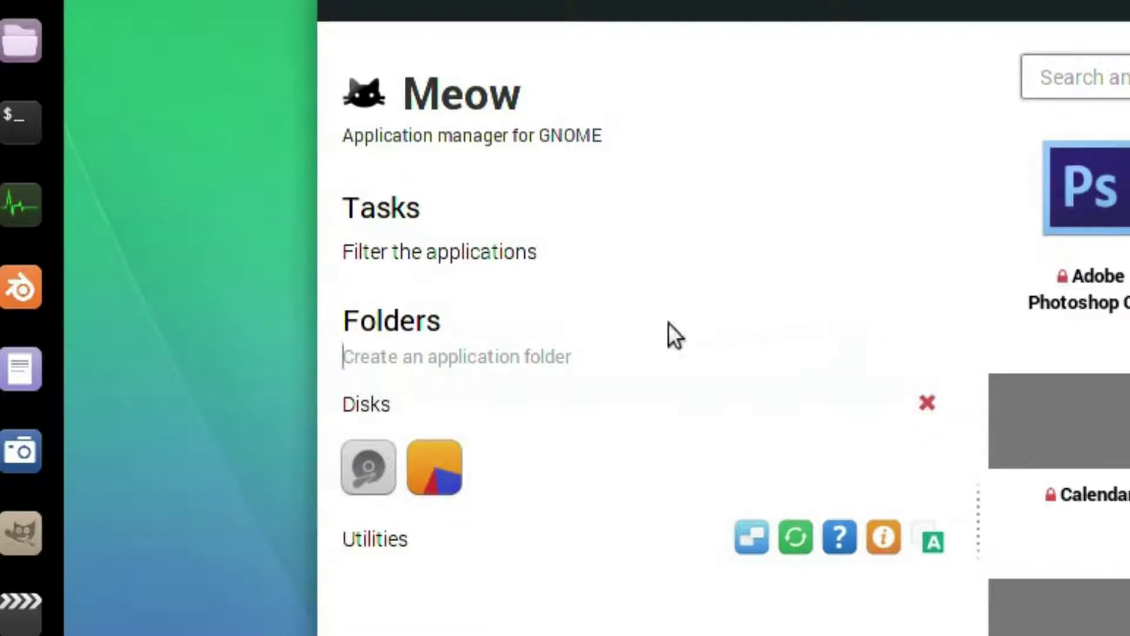
click(575, 355)
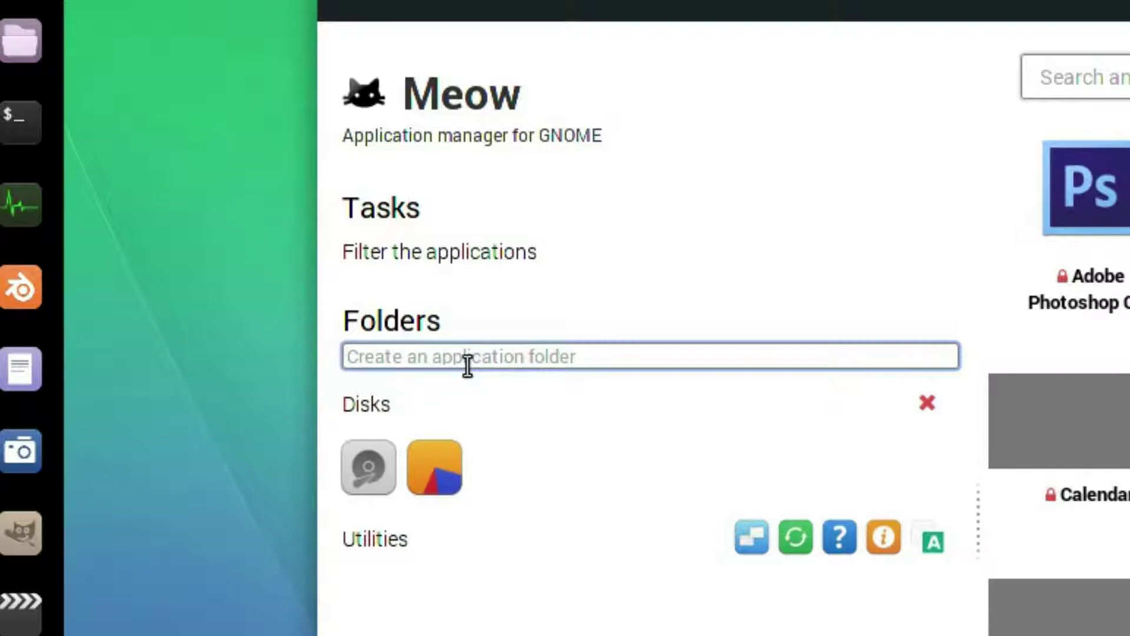
text(Games)
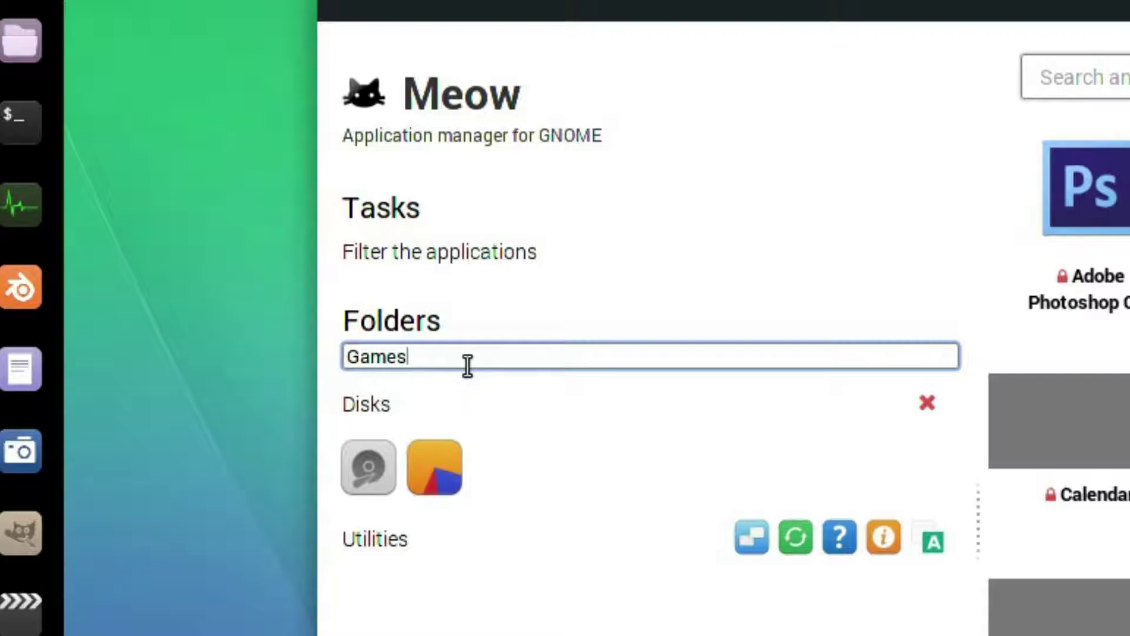
key(Return)
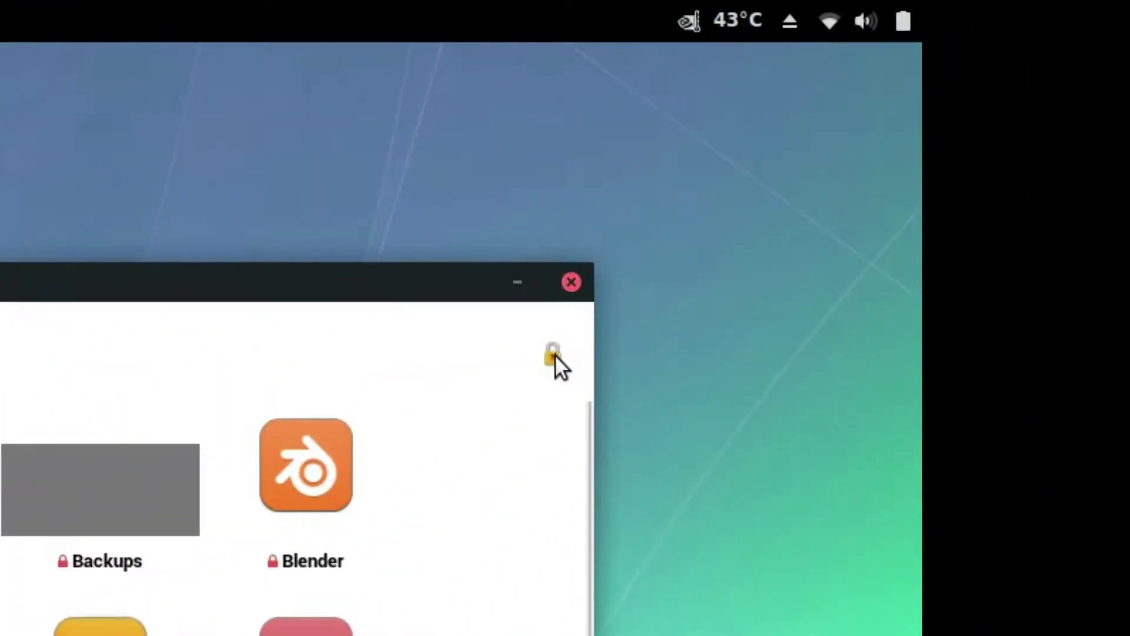
Unlock the applications for editing in Meow by authenticating with the account password
click(553, 355)
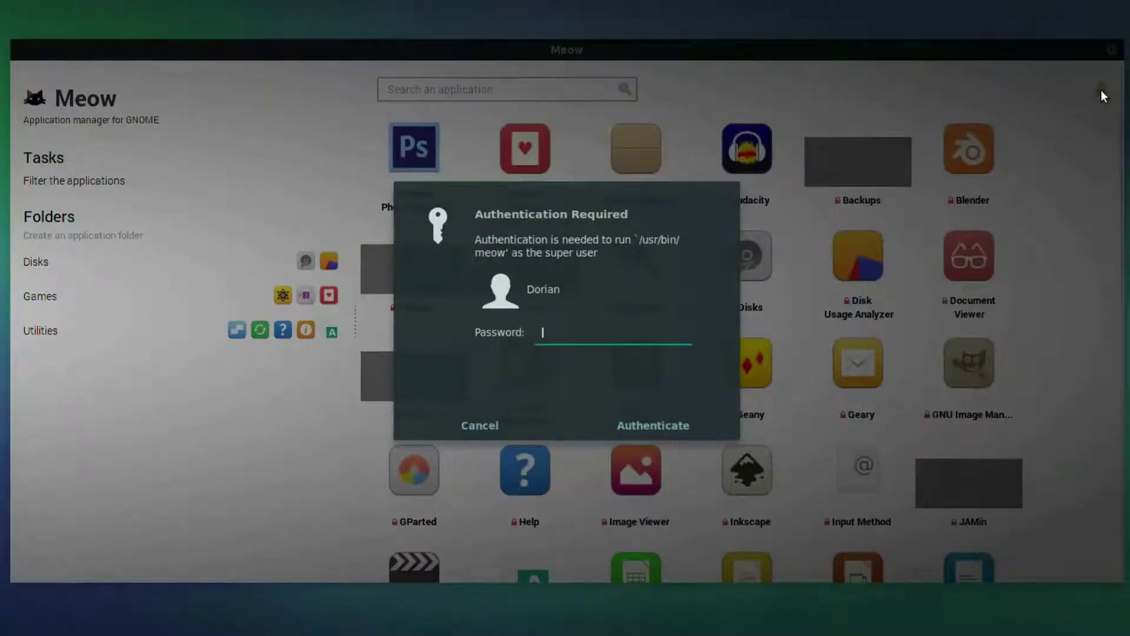
text(******)
key(Return)
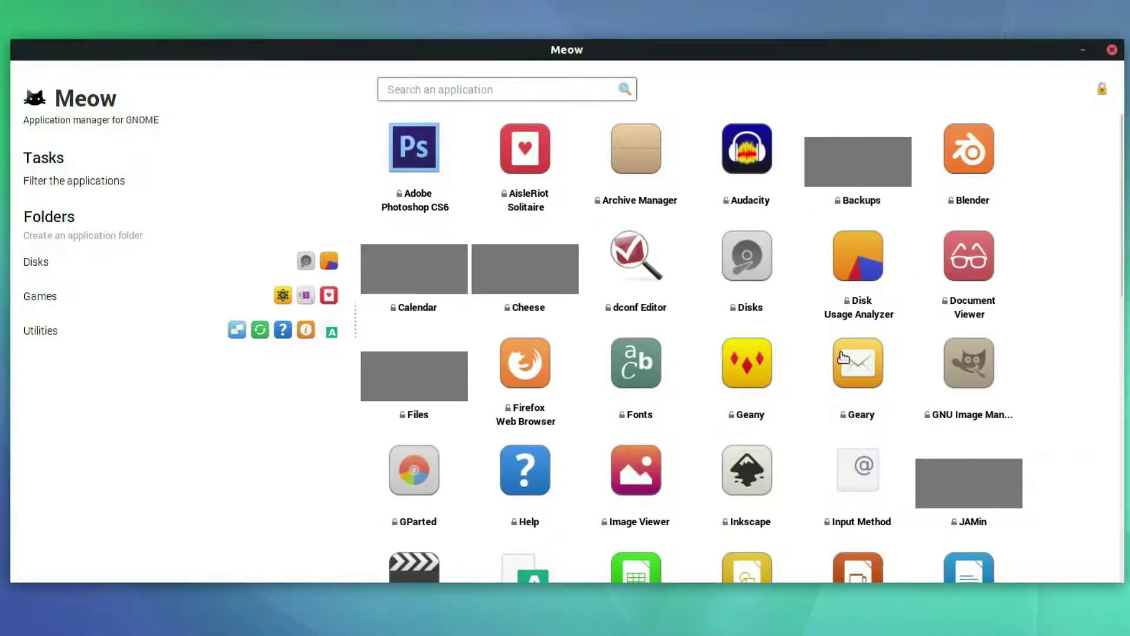
Add Mahjongg from the application list to the Games folder
scroll(720, 354, down, 3)
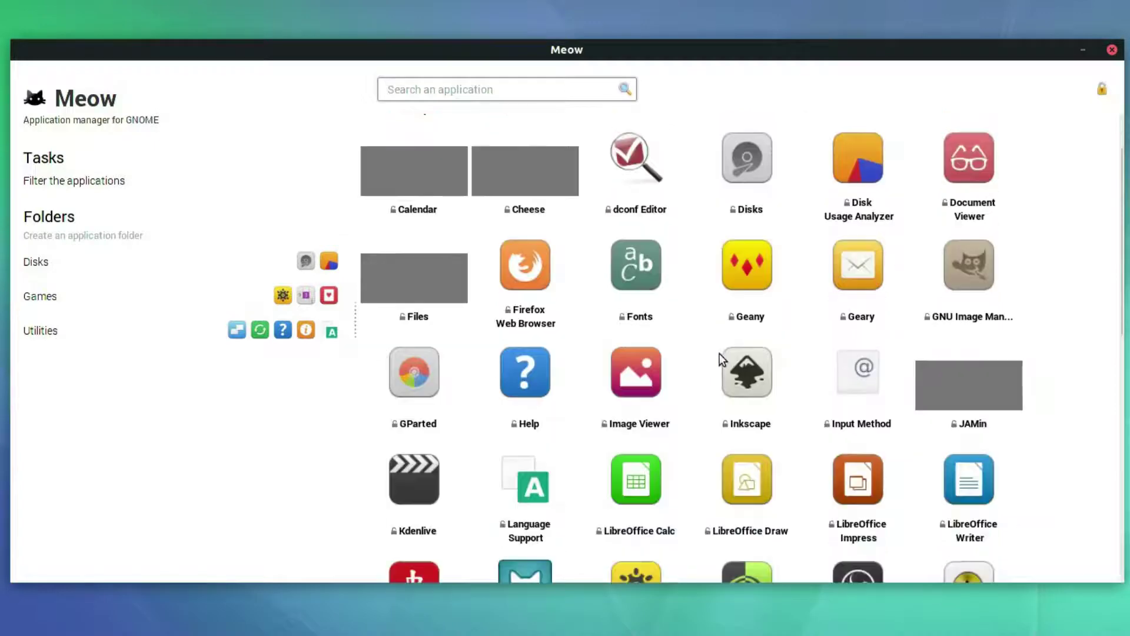
scroll(719, 353, down, 7)
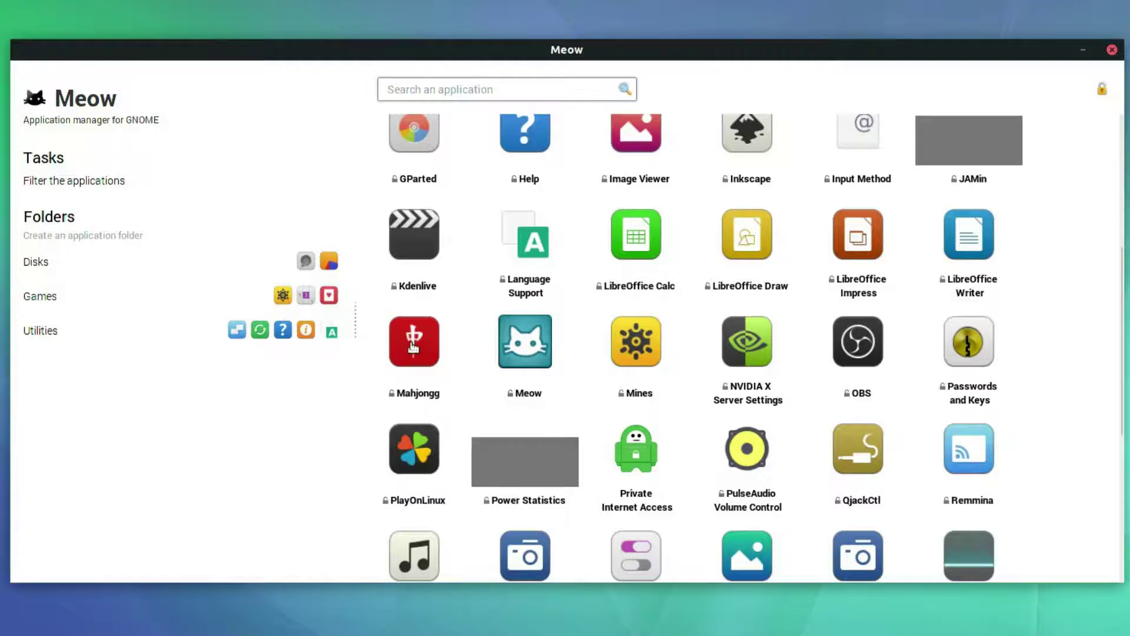
drag(416, 346, 49, 297)
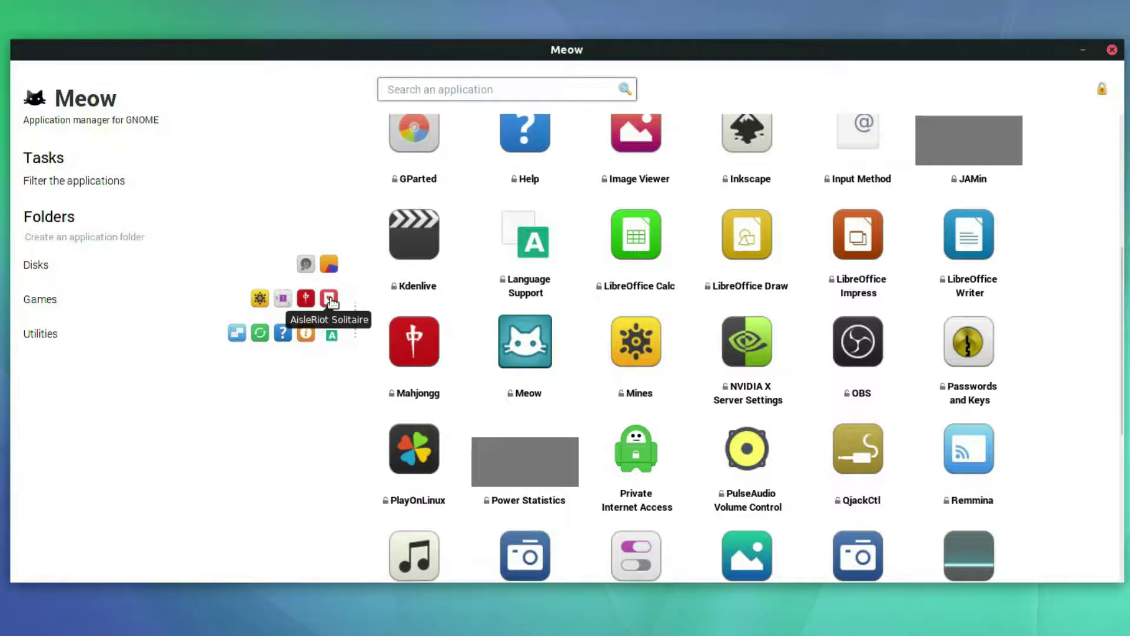
Remove AisleRiot Solitaire from the Games folder and add it back from the application list
drag(331, 300, 467, 305)
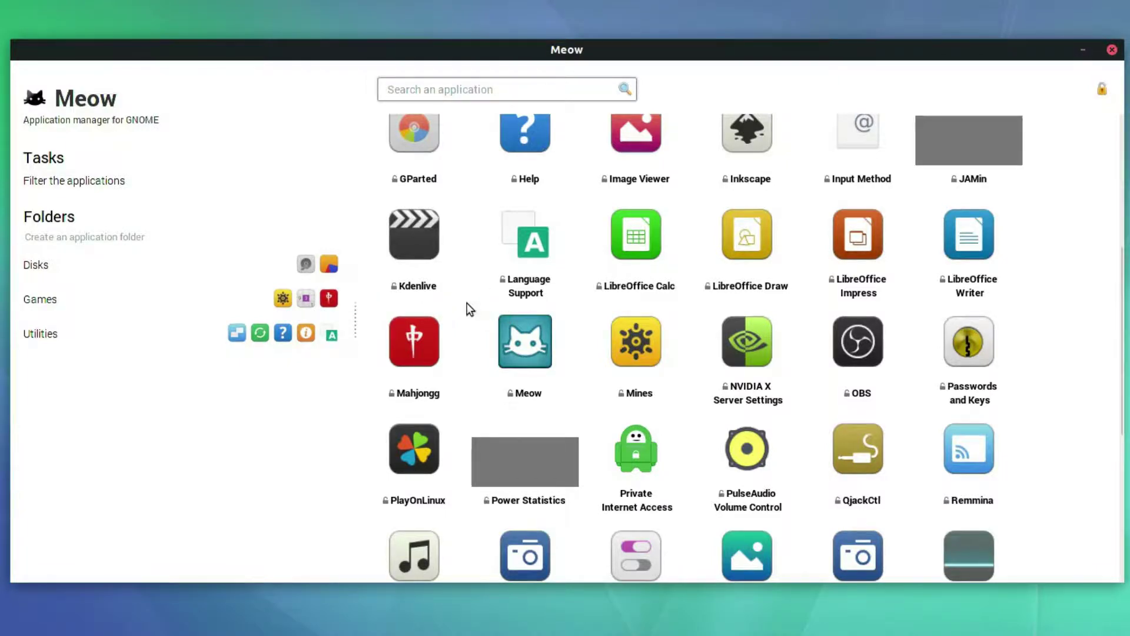
scroll(465, 305, up, 5)
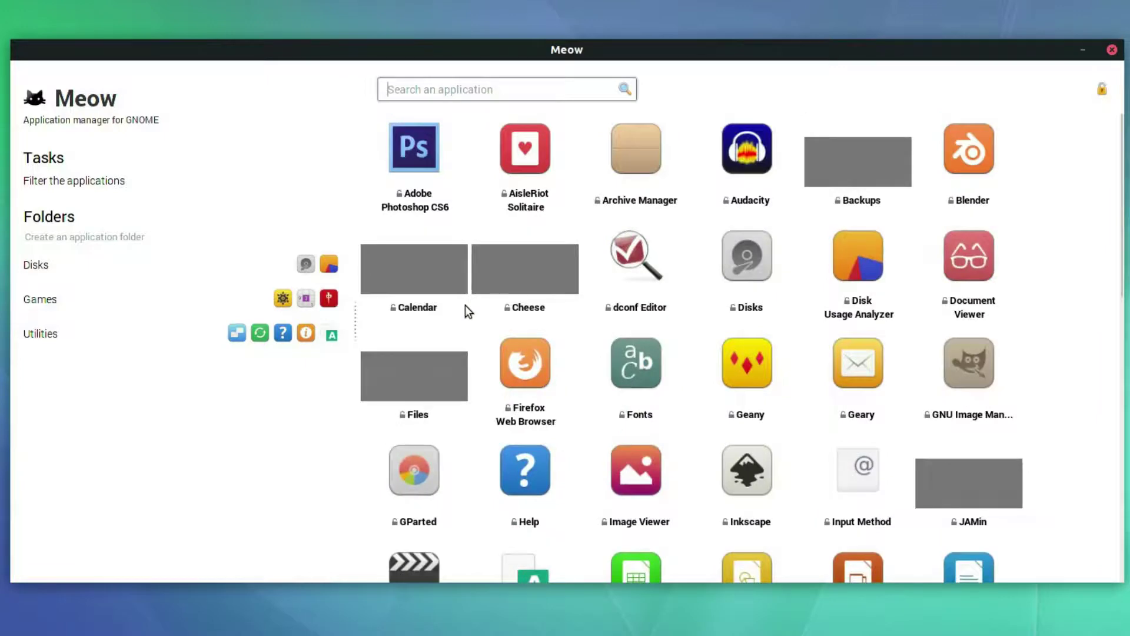
drag(524, 154, 251, 301)
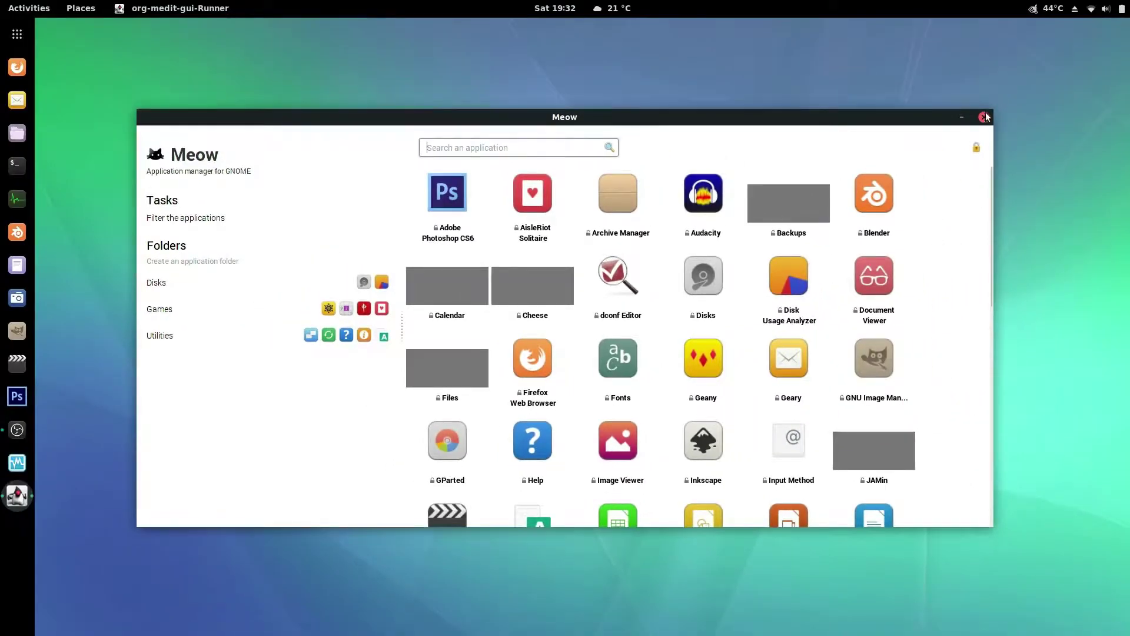
Close Meow and check the contents of the Games folder in the applications overview
click(985, 118)
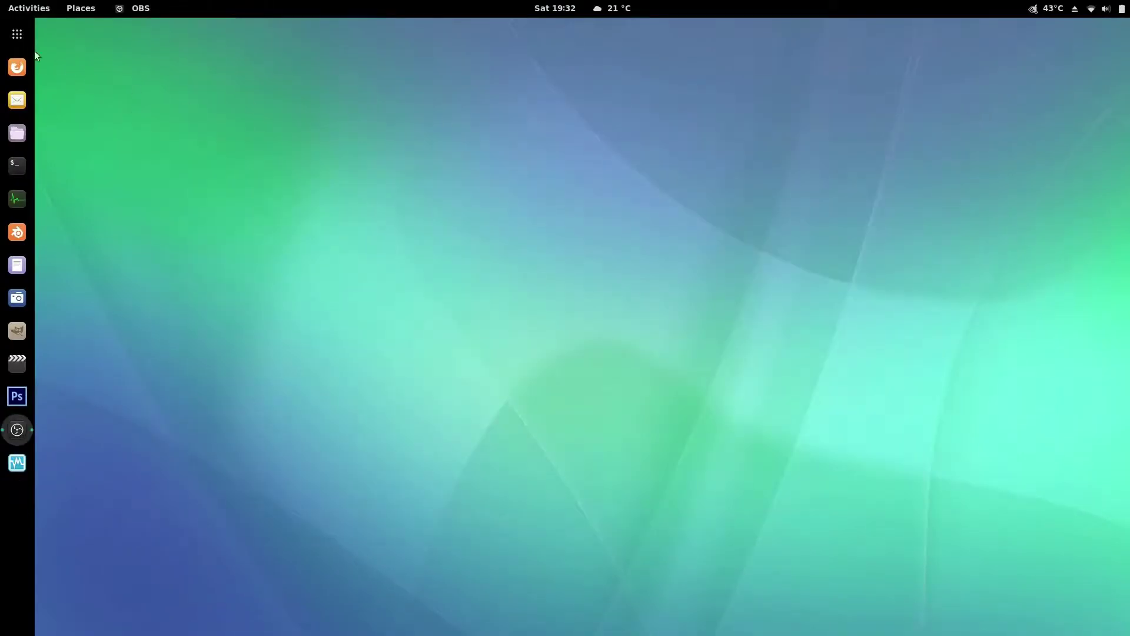
click(17, 34)
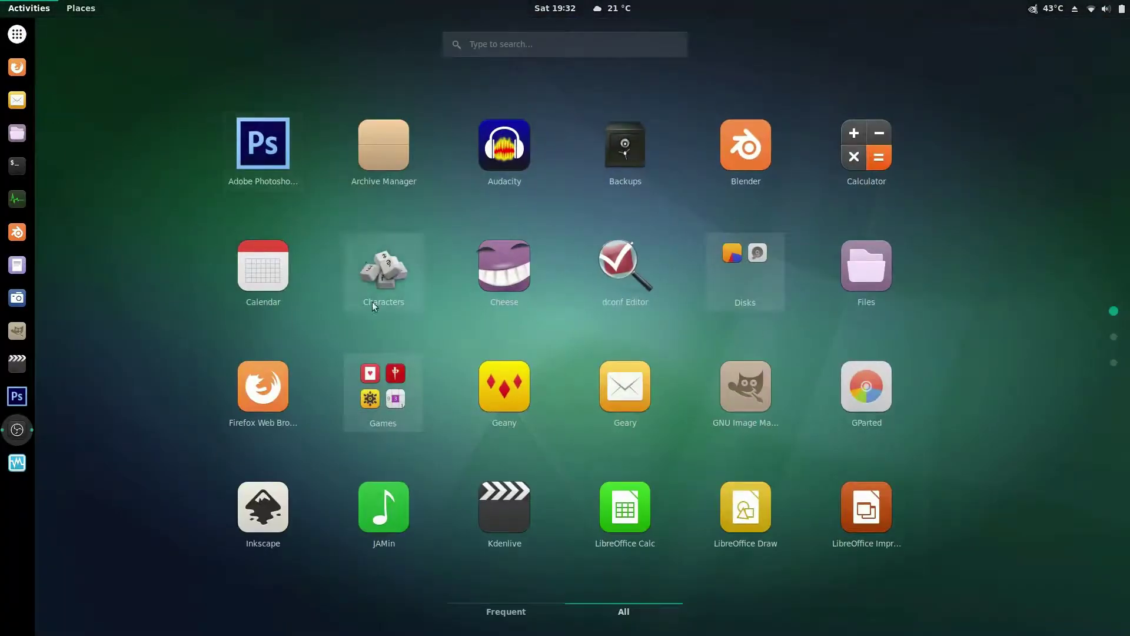
click(386, 384)
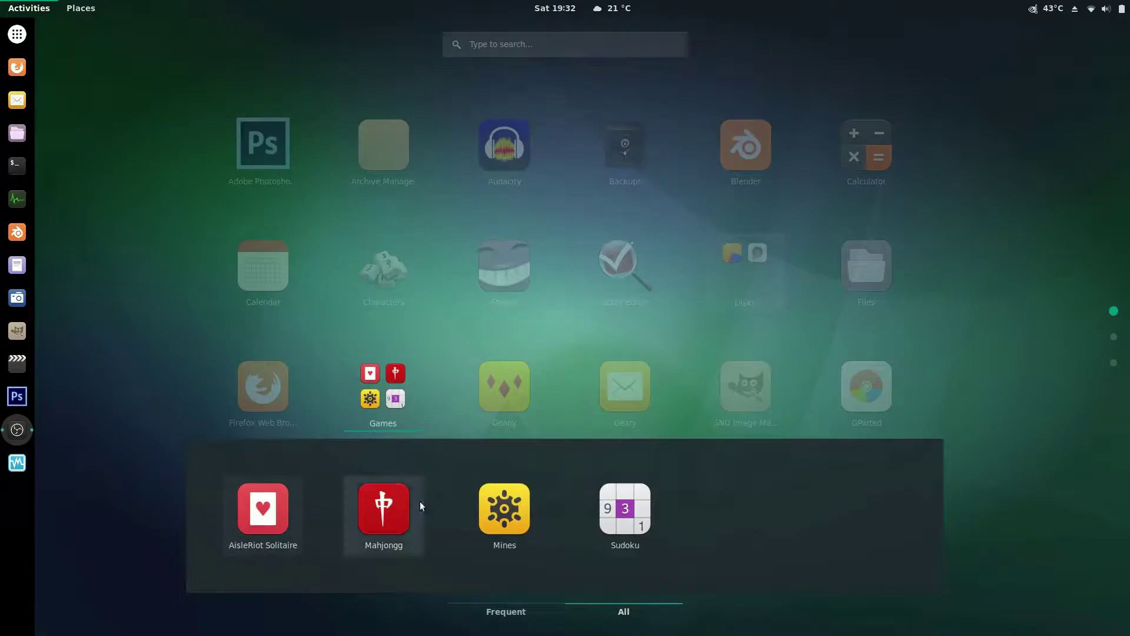
Close the Games folder and check which applications the Disks folder contains
click(1087, 289)
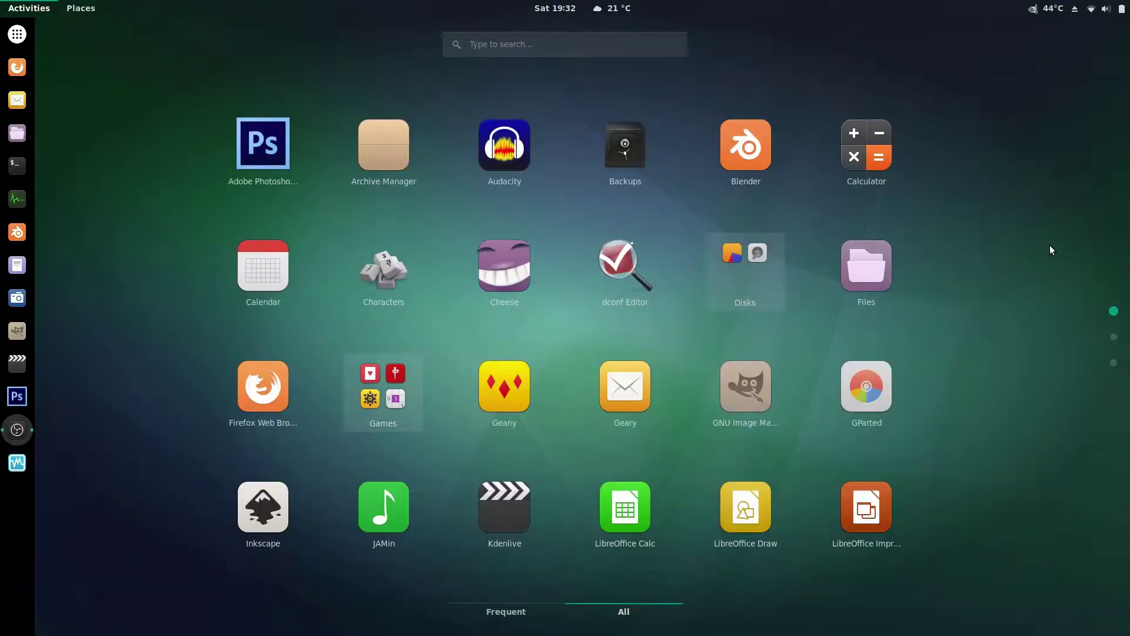
click(741, 284)
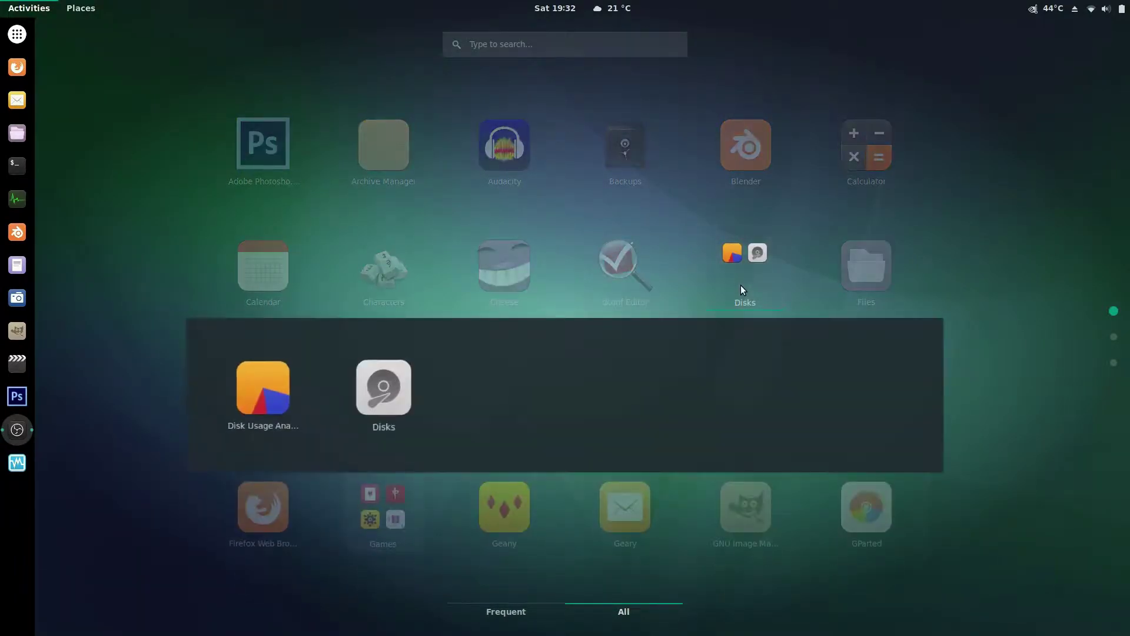
click(916, 249)
Check the contents of the Utilities folder, leave to the desktop and reopen the applications overview
scroll(967, 289, down, 2)
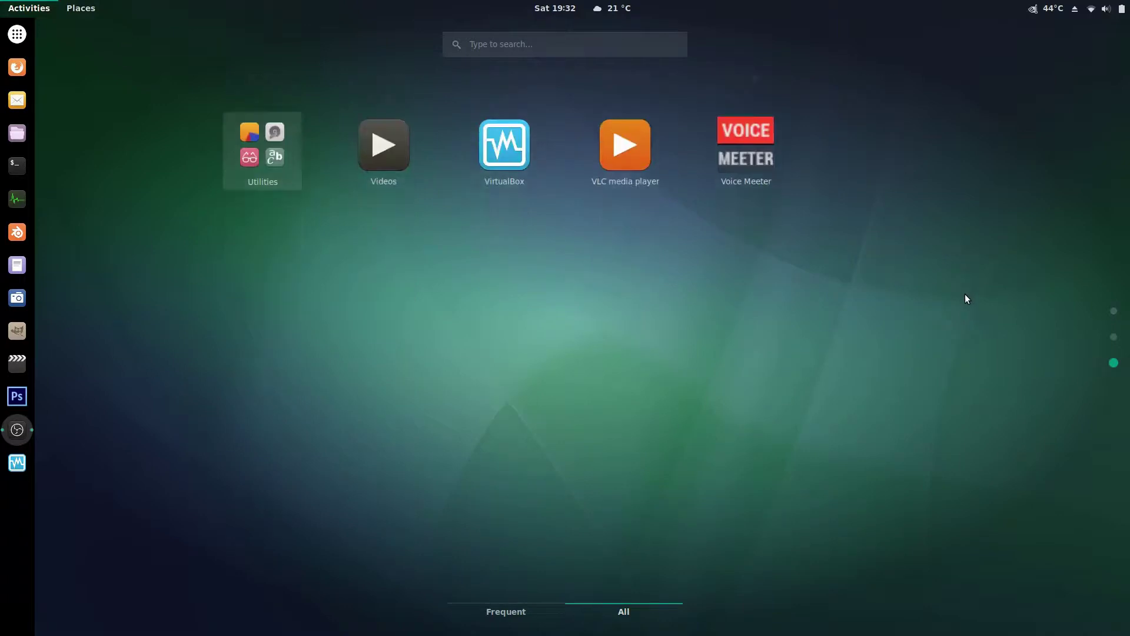
click(280, 166)
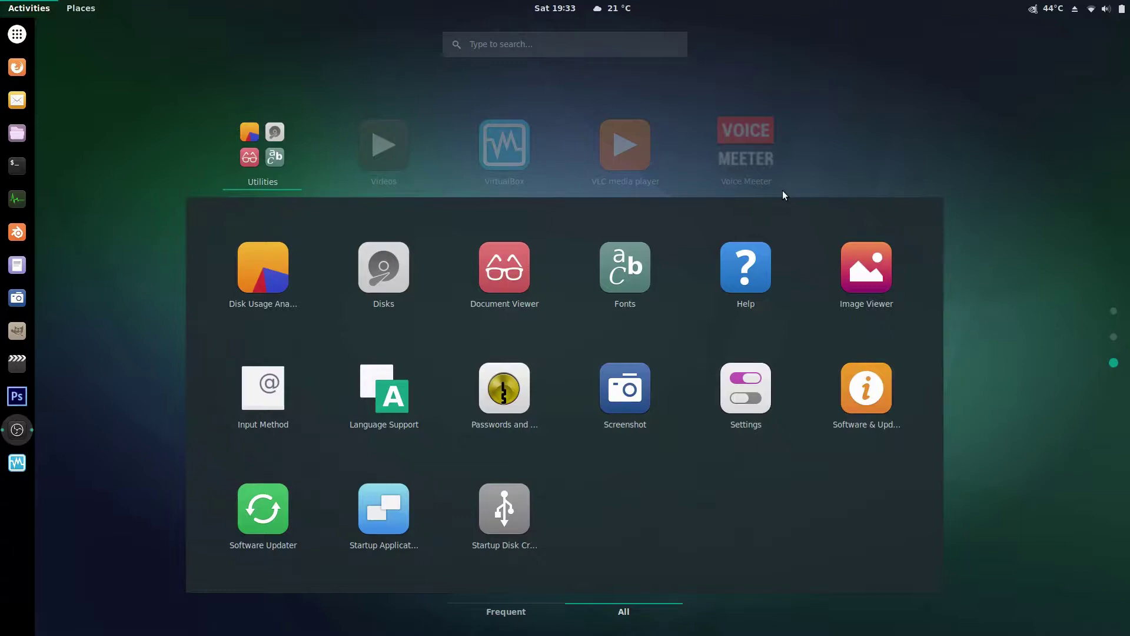
key(super)
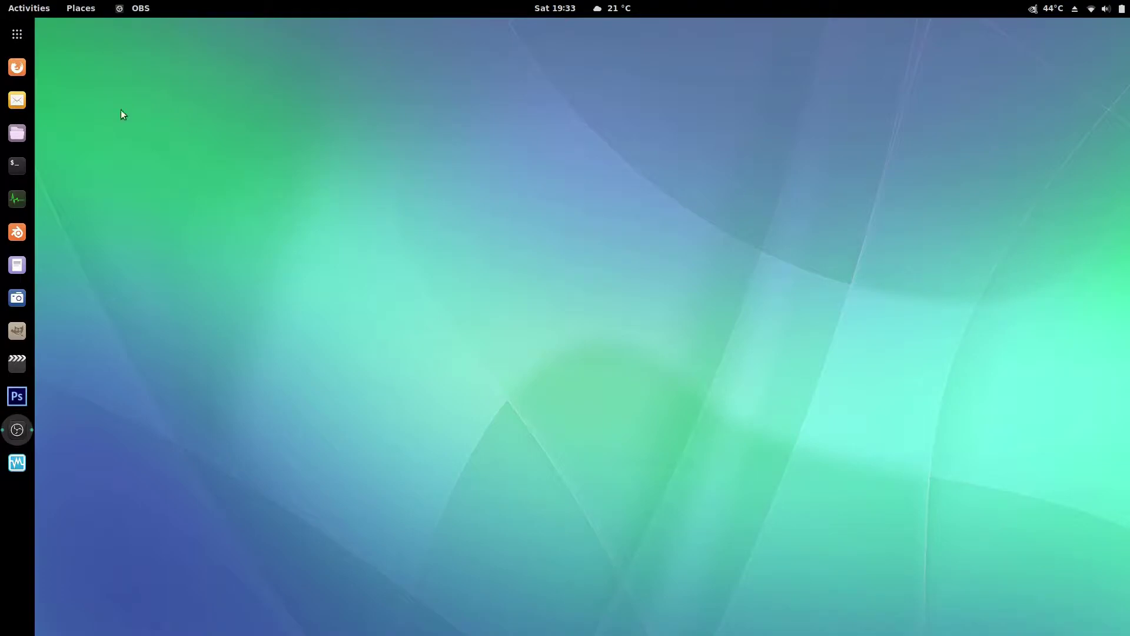
click(17, 34)
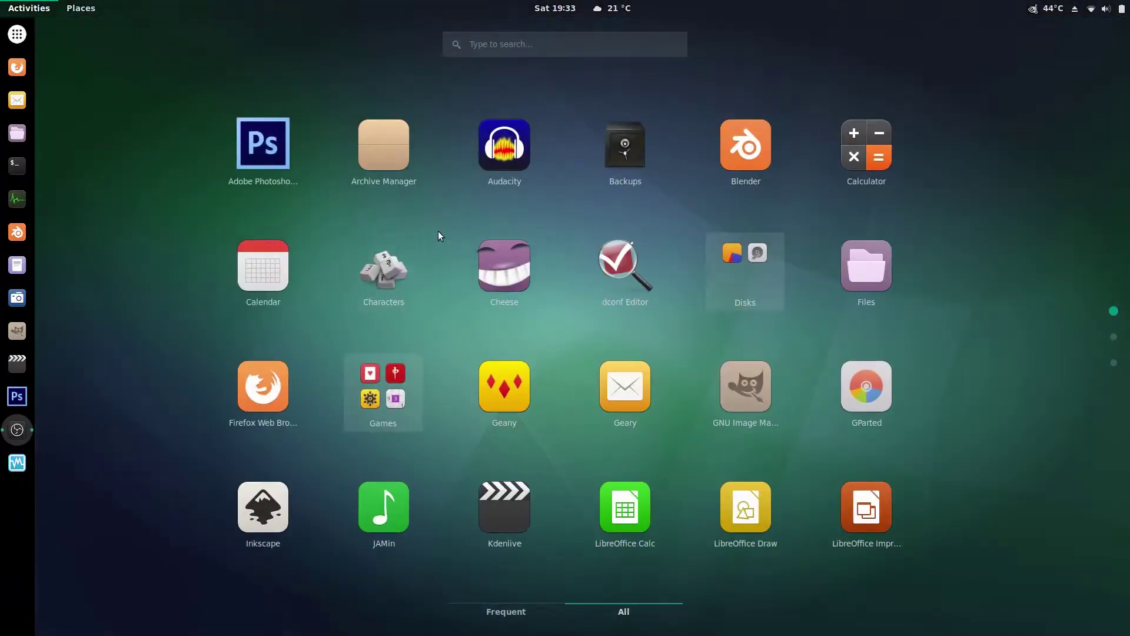